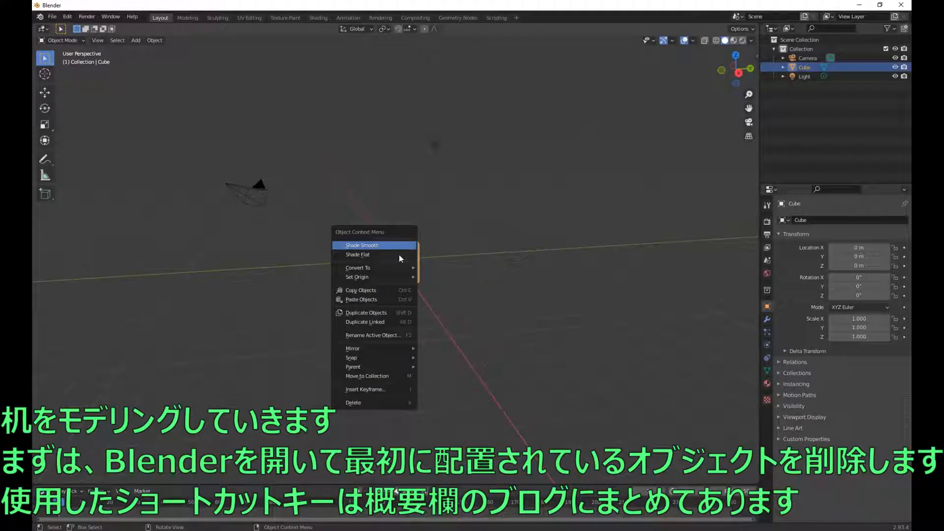
Step: Delete the default cube and add a mesh plane at the origin
{"action": "left_click", "coordinate": [376, 402]}
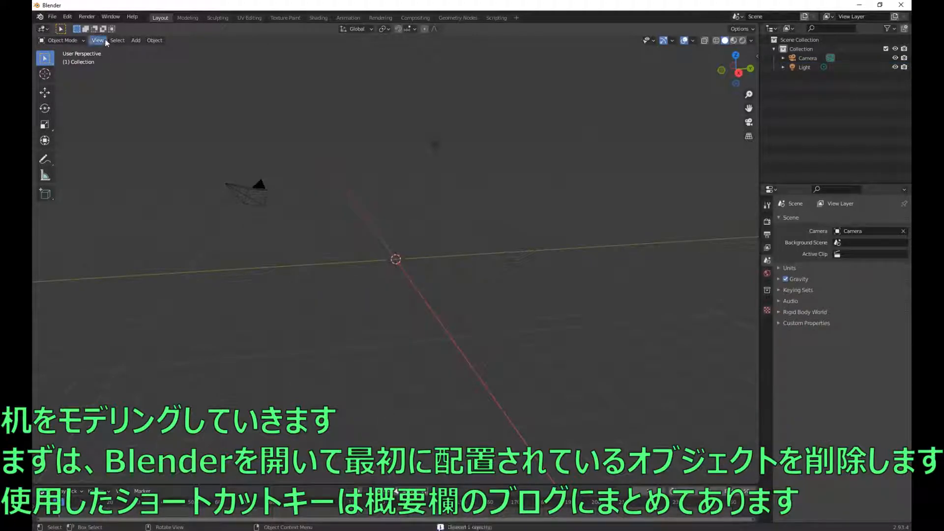
{"action": "left_click", "coordinate": [135, 42]}
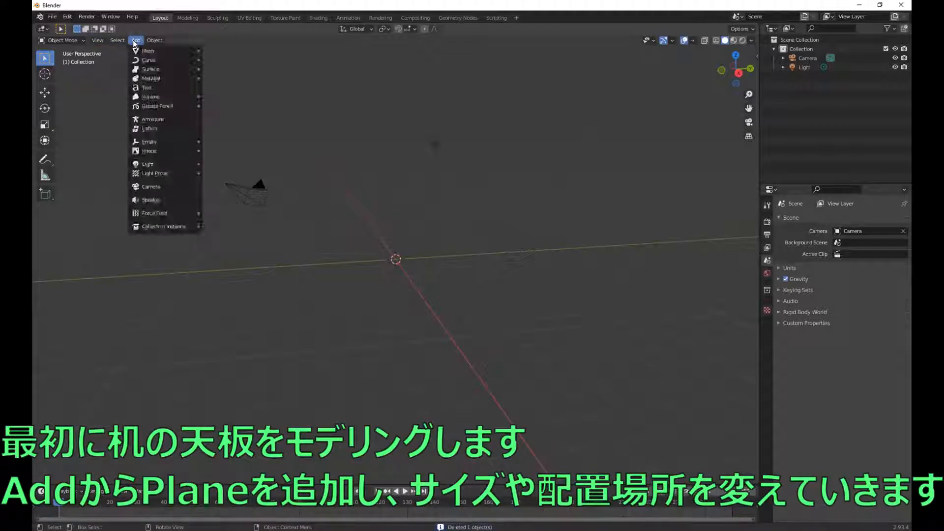
{"action": "mouse_move", "coordinate": [148, 51]}
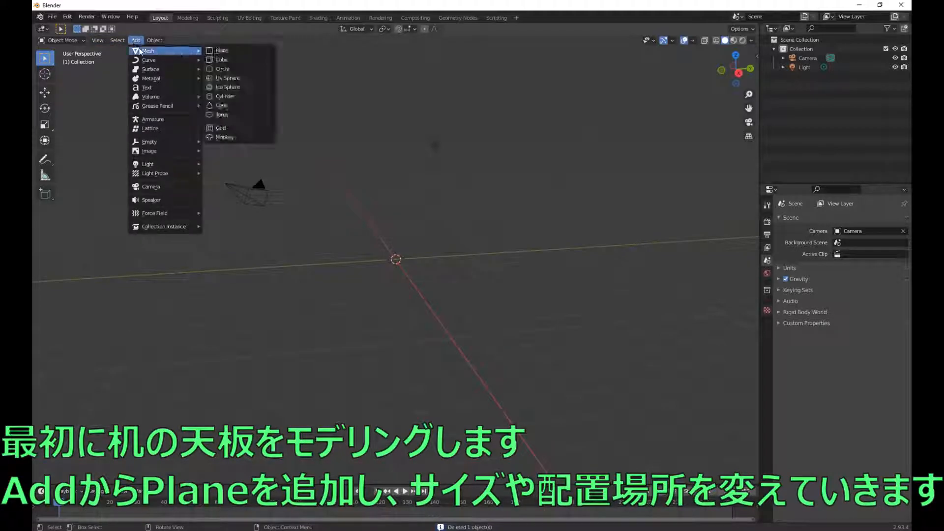
{"action": "left_click", "coordinate": [214, 50]}
{"action": "scroll", "coordinate": [372, 264], "scroll_direction": "up", "scroll_amount": 2}
{"action": "middle_click_drag", "start_coordinate": [400, 250], "coordinate": [371, 258]}
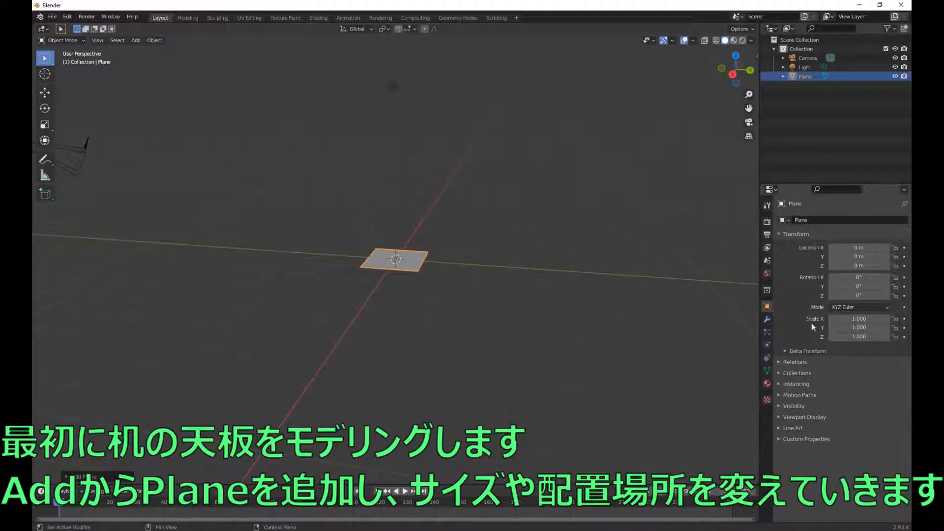
Step: Set the plane's X and Y scale to 3
{"action": "left_click", "coordinate": [848, 318]}
{"action": "key", "text": "BackSpace"}
{"action": "type", "text": "3"}
{"action": "key", "text": "Return"}
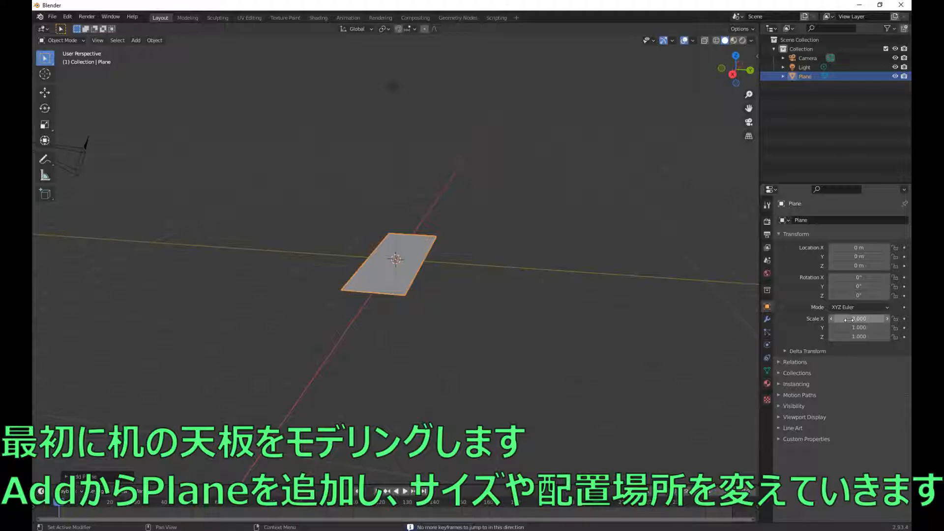
{"action": "left_click", "coordinate": [849, 327]}
{"action": "key", "text": "BackSpace"}
{"action": "type", "text": "3"}
{"action": "key", "text": "Return"}
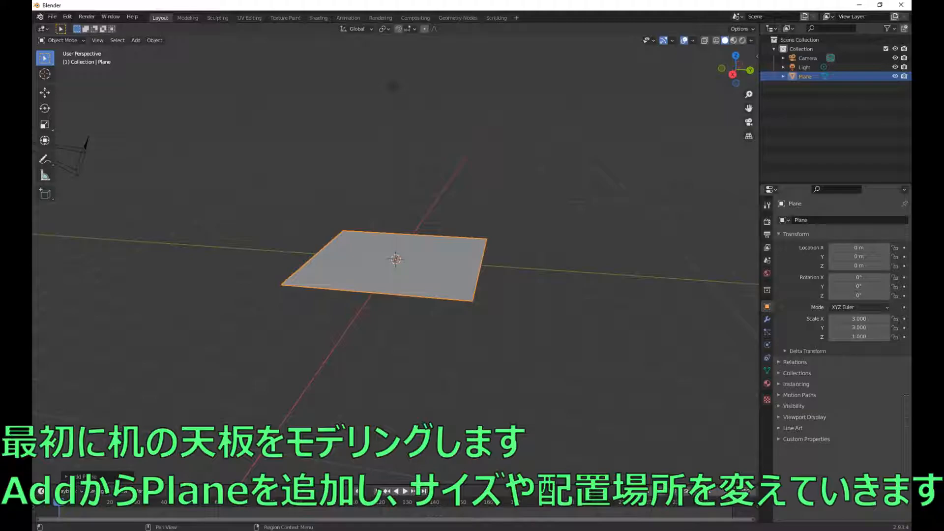
Step: Add a Solidify modifier to the plane with a thickness of 0.5 m
{"action": "left_click", "coordinate": [767, 320]}
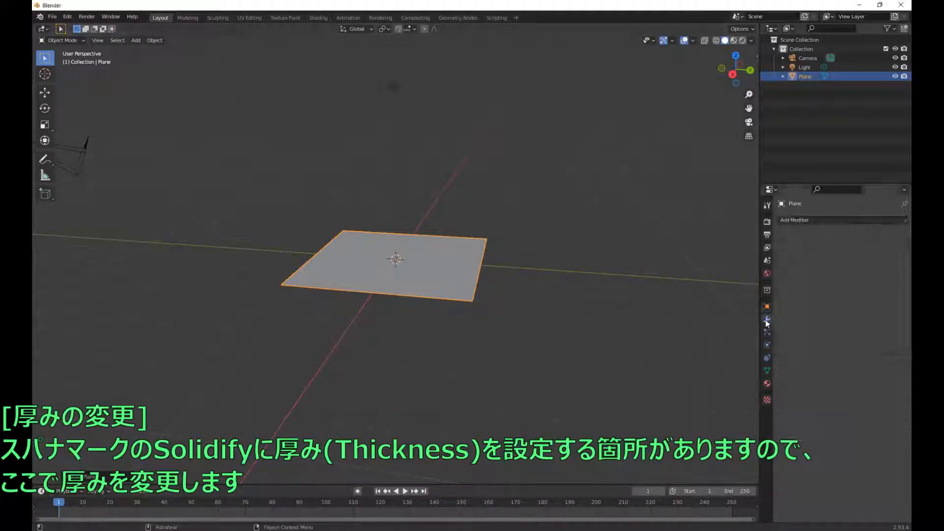
{"action": "left_click", "coordinate": [794, 220]}
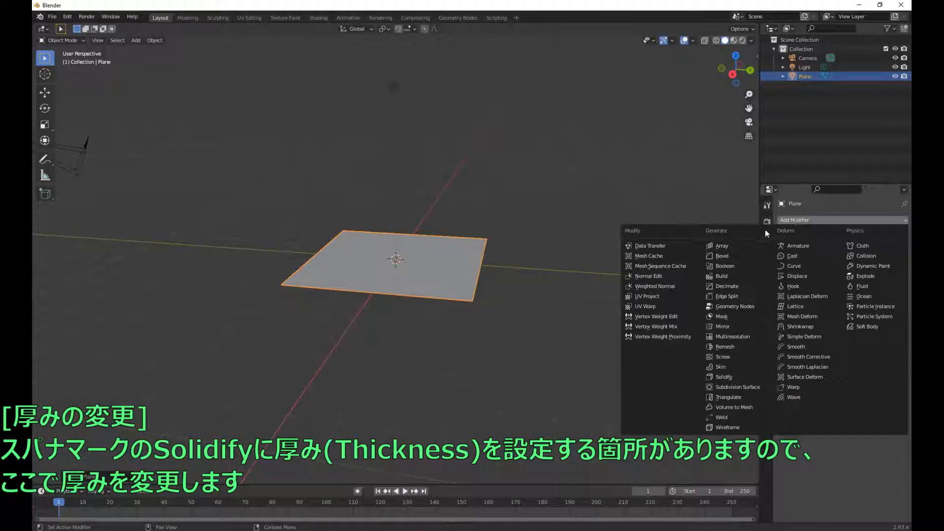
{"action": "left_click", "coordinate": [723, 377]}
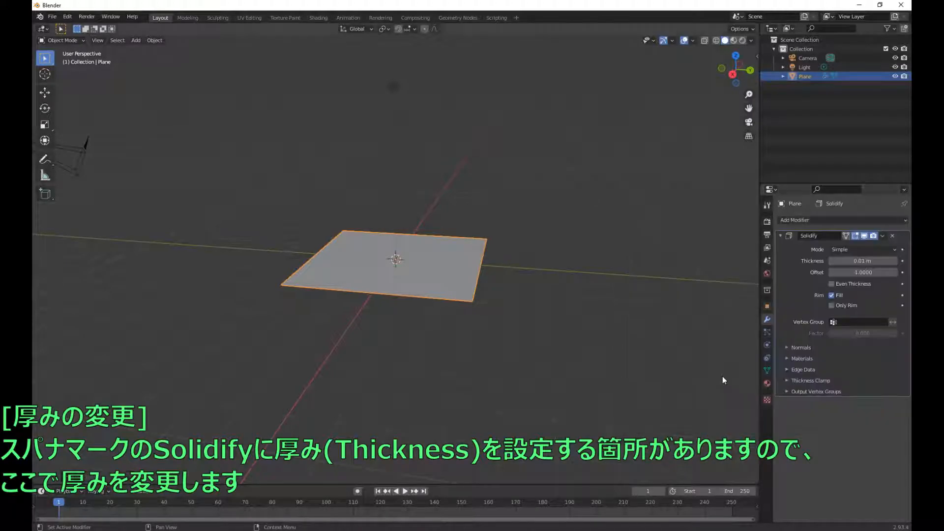
{"action": "left_click", "coordinate": [853, 261]}
{"action": "key", "text": "BackSpace"}
{"action": "type", "text": "0"}
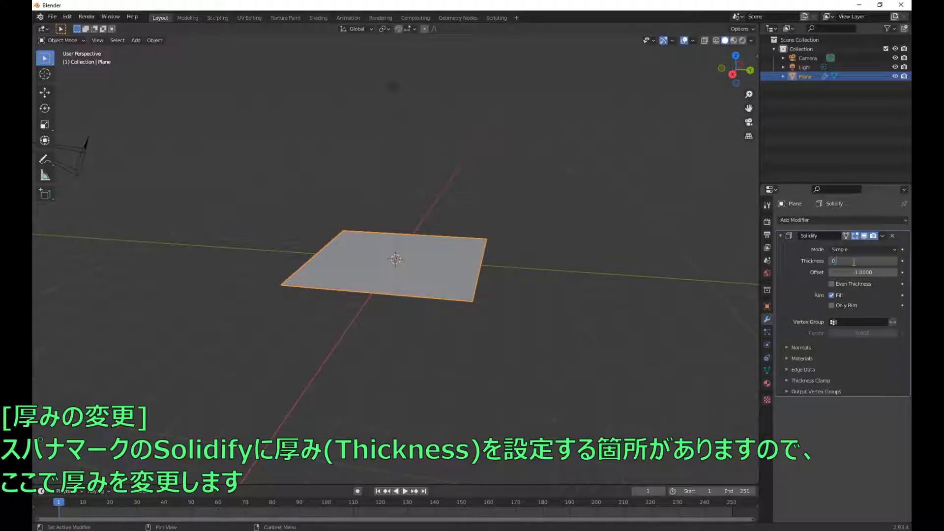
{"action": "type", "text": ".5"}
{"action": "key", "text": "Return"}
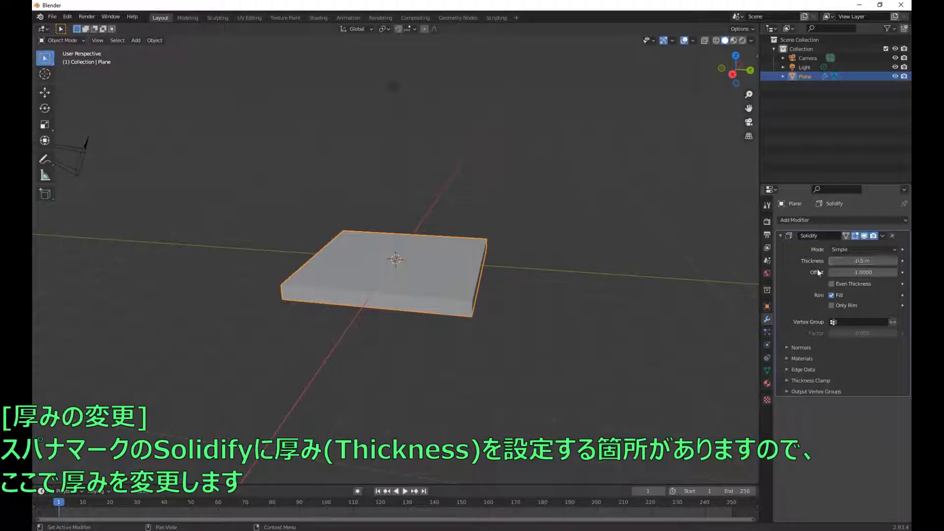
Step: Add a Bevel modifier to the solidified plane
{"action": "left_click", "coordinate": [807, 220]}
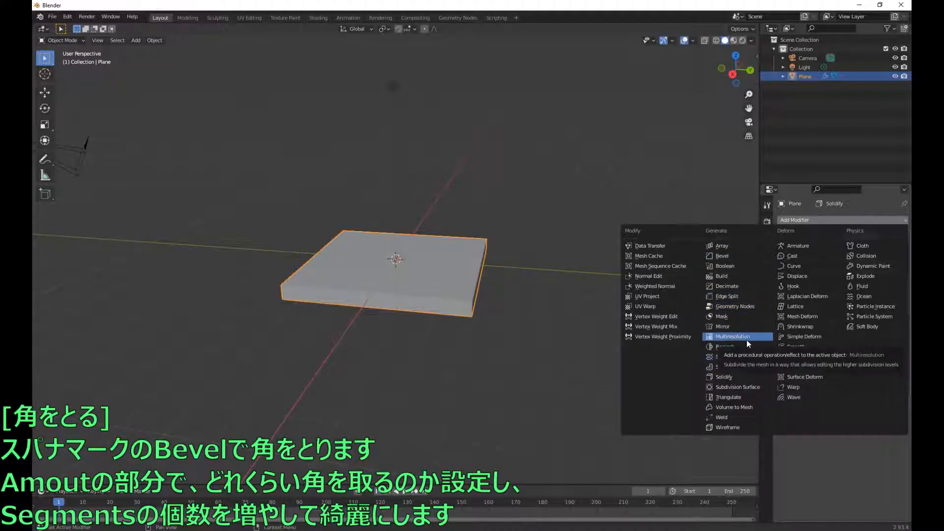
{"action": "left_click", "coordinate": [722, 255]}
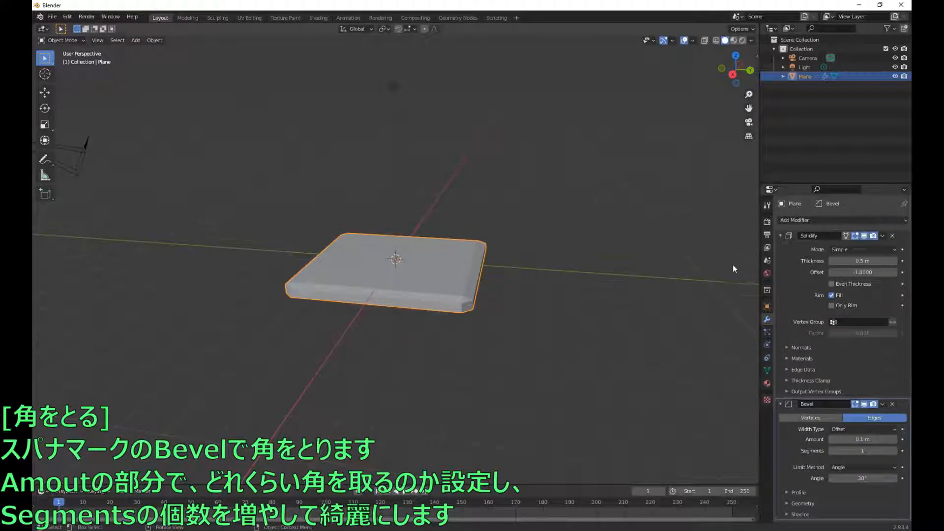
Step: Try a Bevel amount of 0.2 m on the tabletop and undo it
{"action": "left_click", "coordinate": [857, 435]}
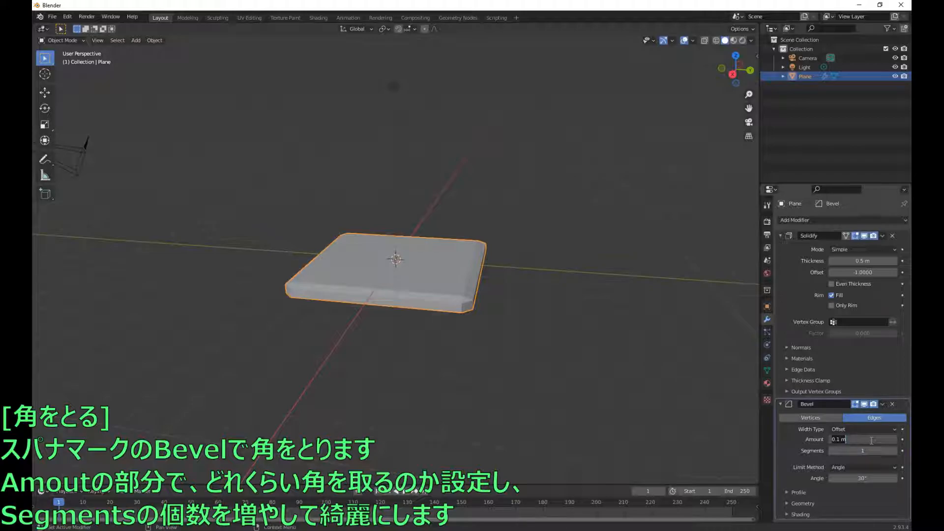
{"action": "type", "text": "0.2"}
{"action": "key", "text": "Return"}
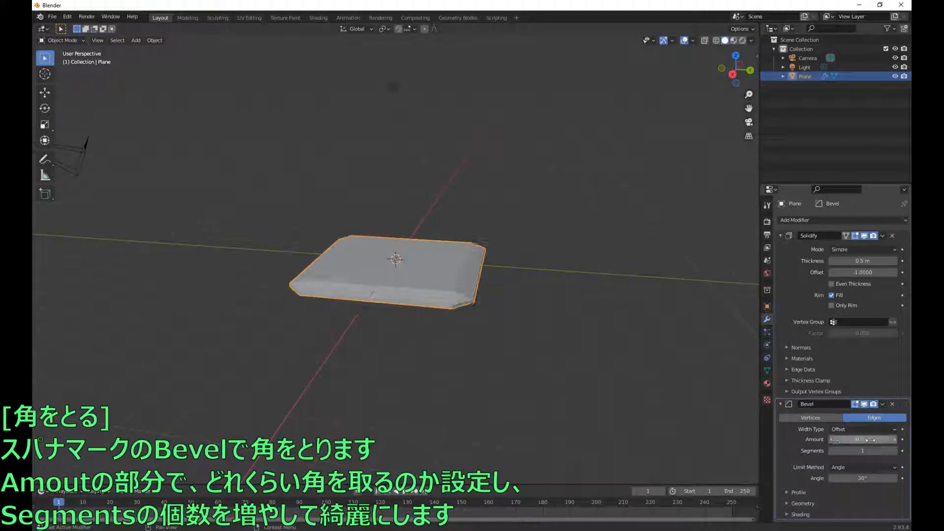
{"action": "key", "text": "ctrl+z"}
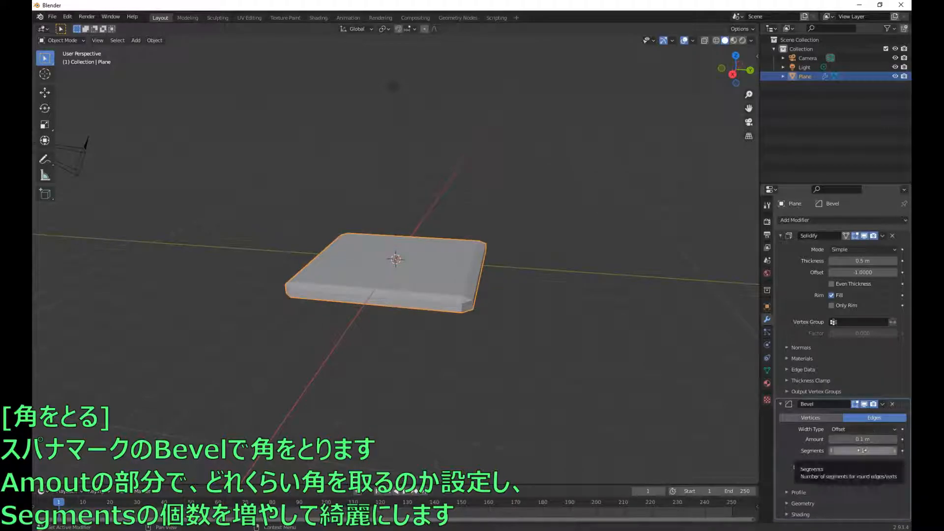
Step: Set the tabletop's Bevel modifier to 10 segments
{"action": "left_click", "coordinate": [862, 450]}
{"action": "type", "text": "10"}
{"action": "key", "text": "Return"}
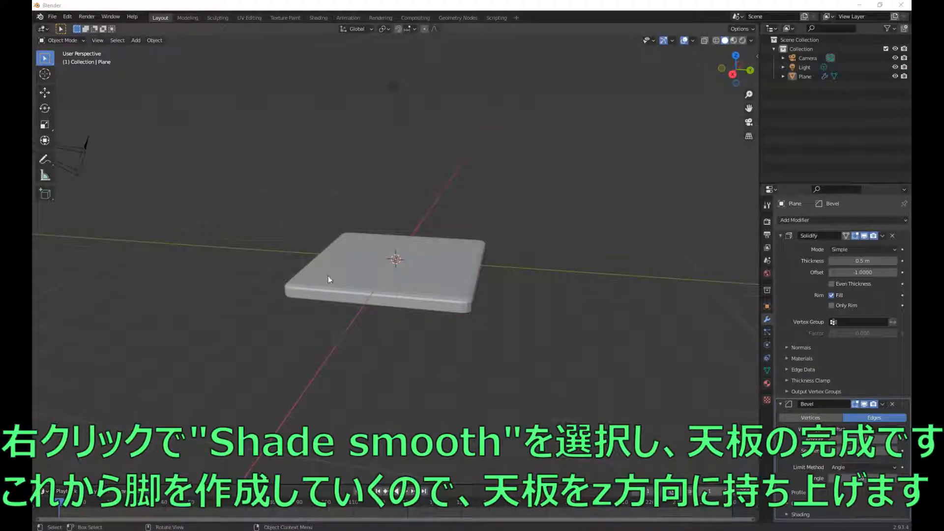
Step: Apply Shade Smooth to the beveled tabletop
{"action": "right_click", "coordinate": [327, 266]}
{"action": "left_click", "coordinate": [300, 119]}
{"action": "scroll", "coordinate": [388, 320], "scroll_direction": "up", "scroll_amount": 2}
{"action": "scroll", "coordinate": [389, 317], "scroll_direction": "down", "scroll_amount": 1}
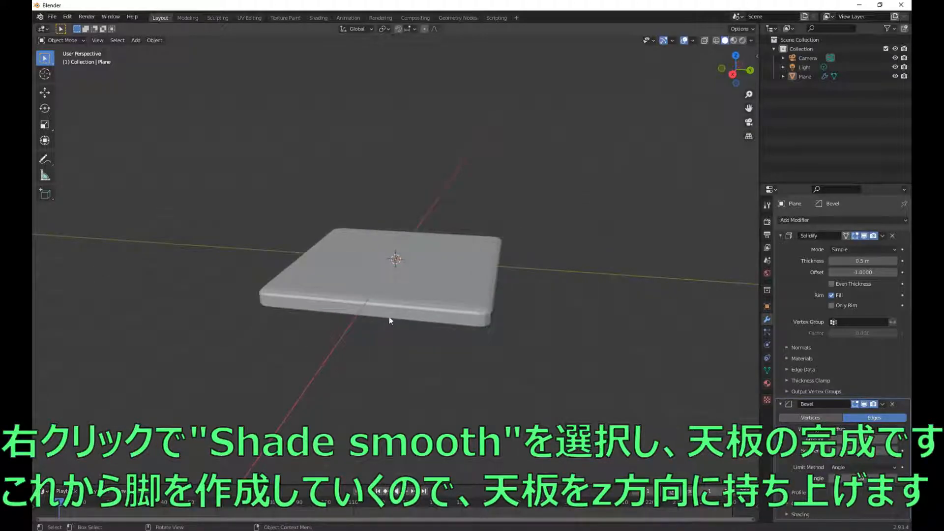
{"action": "right_click", "coordinate": [389, 292]}
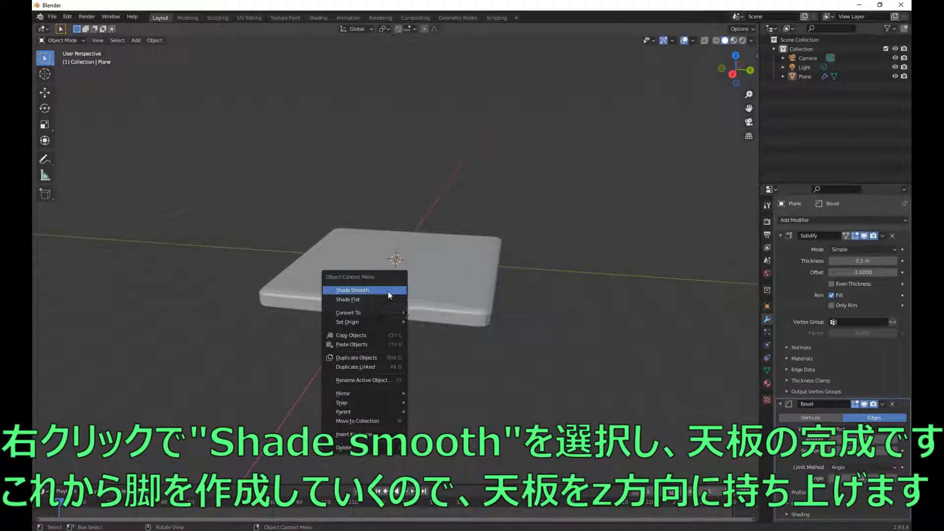
{"action": "left_click", "coordinate": [388, 291]}
Step: Select the tabletop plane and show its object transform properties
{"action": "scroll", "coordinate": [425, 298], "scroll_direction": "down", "scroll_amount": 3}
{"action": "middle_click_drag", "start_coordinate": [448, 302], "coordinate": [414, 269]}
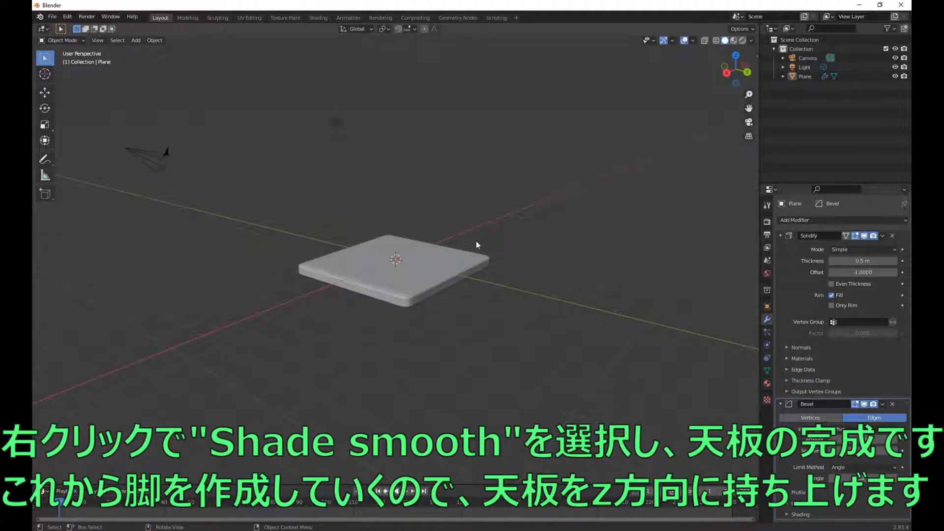
{"action": "left_click", "coordinate": [803, 76]}
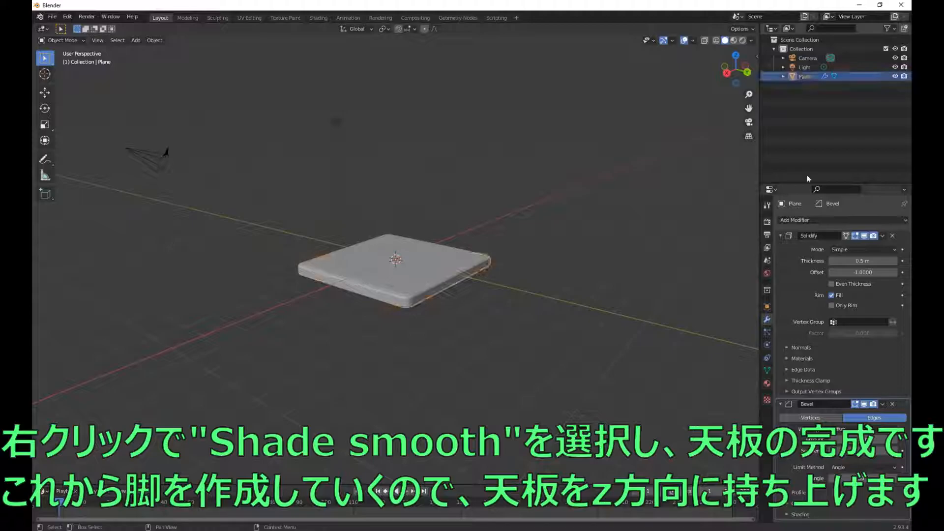
{"action": "left_click", "coordinate": [767, 307]}
Step: Try a Z location of 1 m for the tabletop and undo it
{"action": "left_click", "coordinate": [856, 266]}
{"action": "key", "text": "BackSpace"}
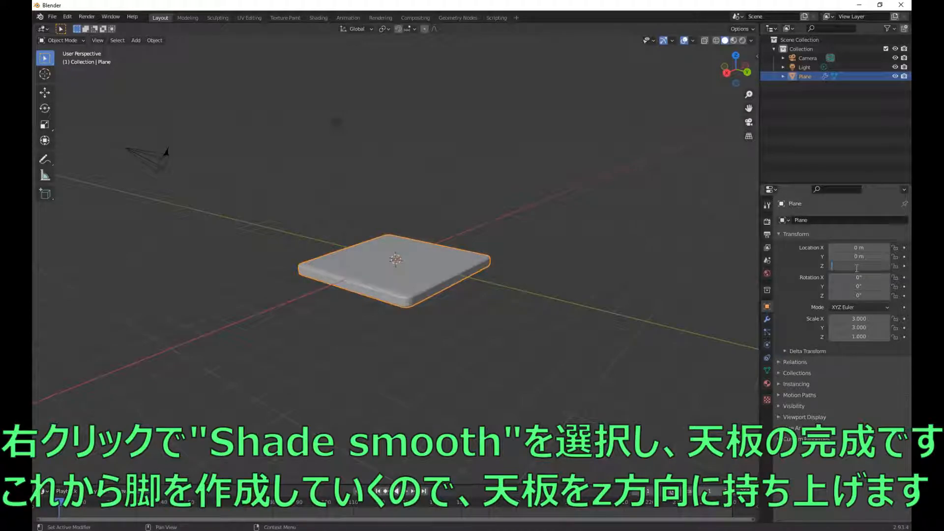
{"action": "type", "text": "4"}
{"action": "key", "text": "Return"}
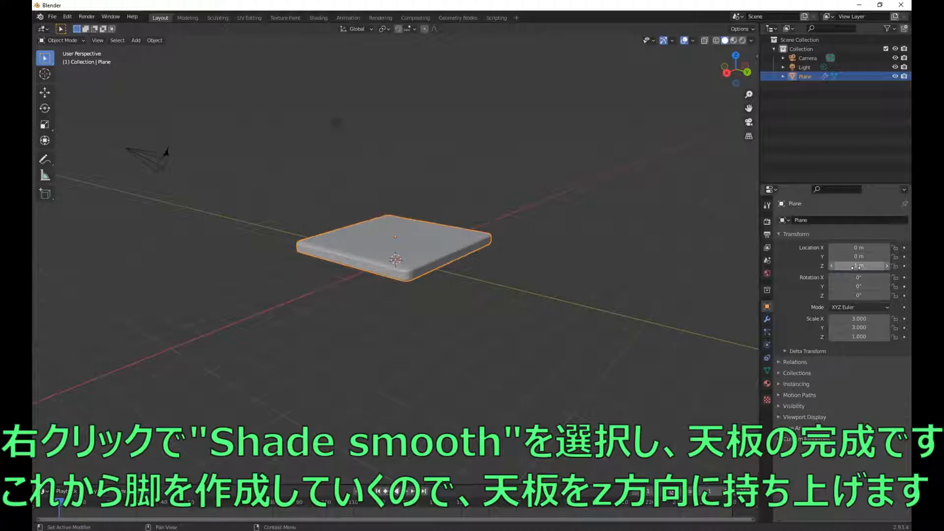
{"action": "key", "text": "ctrl+z"}
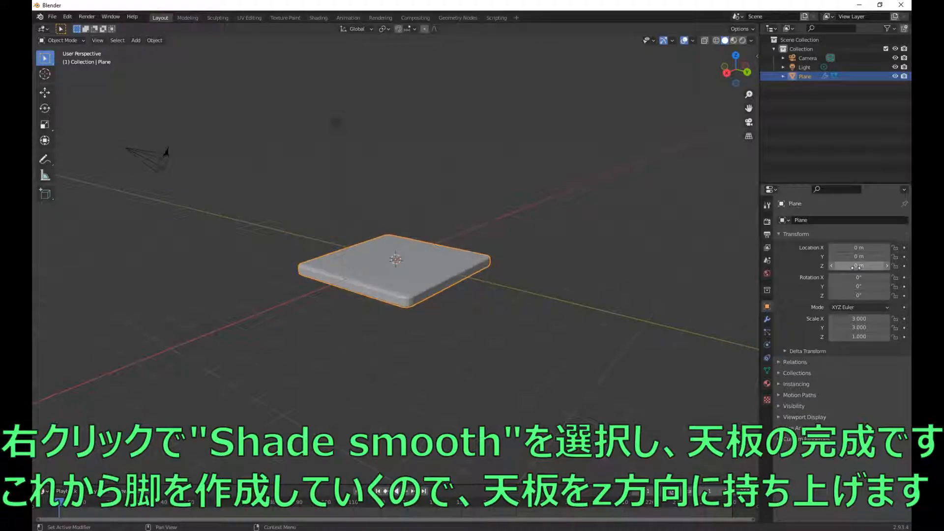
Step: Raise the tabletop by setting its Z location to 1.5 m
{"action": "left_click", "coordinate": [853, 266]}
{"action": "key", "text": "BackSpace"}
{"action": "type", "text": "1.5"}
{"action": "key", "text": "Return"}
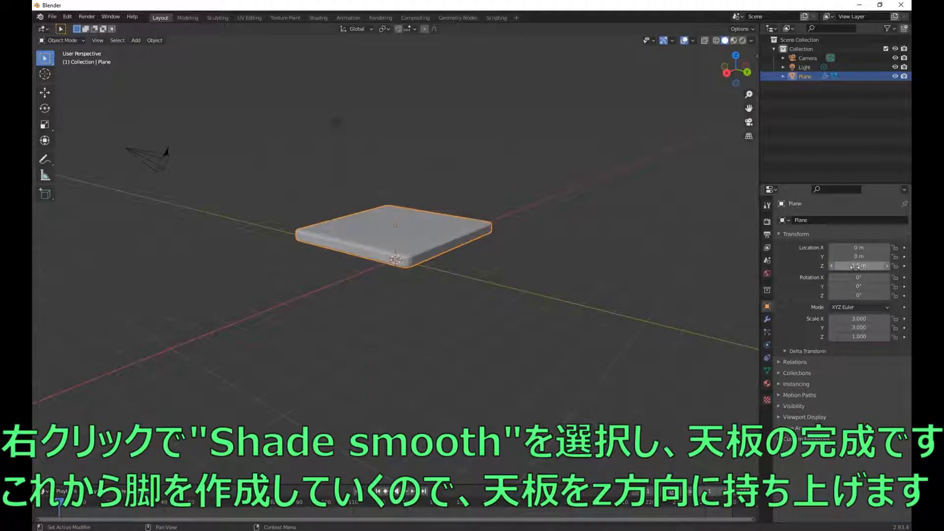
Step: Switch the viewport to the top orthographic view with wireframe shading
{"action": "middle_click_drag", "start_coordinate": [420, 238], "coordinate": [445, 285]}
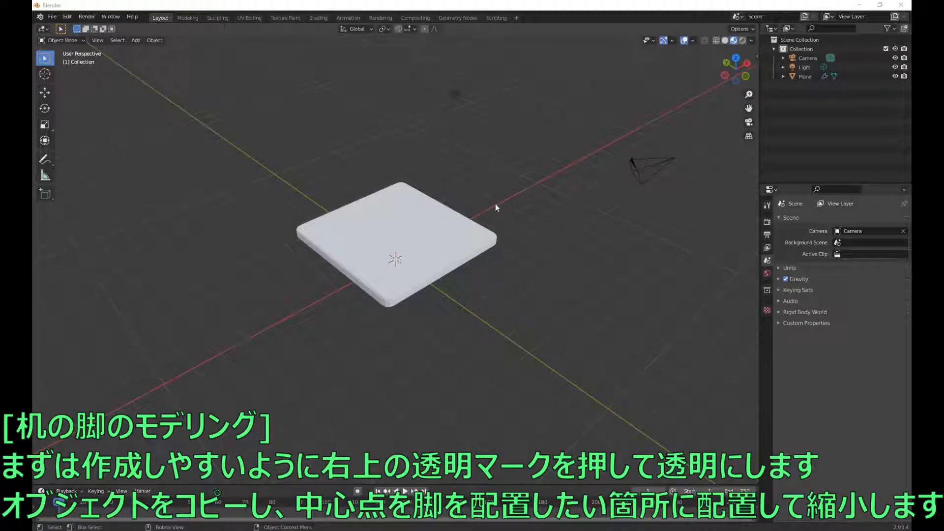
{"action": "left_click", "coordinate": [735, 58]}
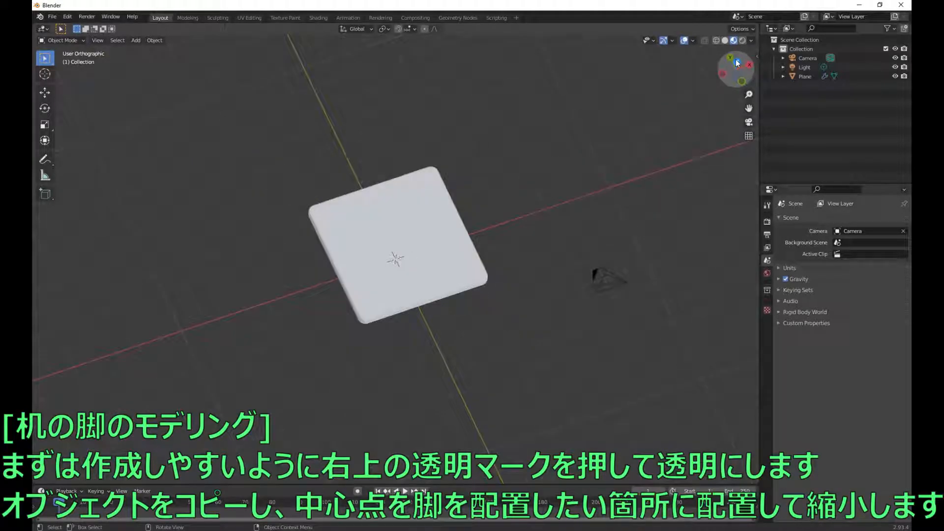
{"action": "left_click", "coordinate": [715, 41]}
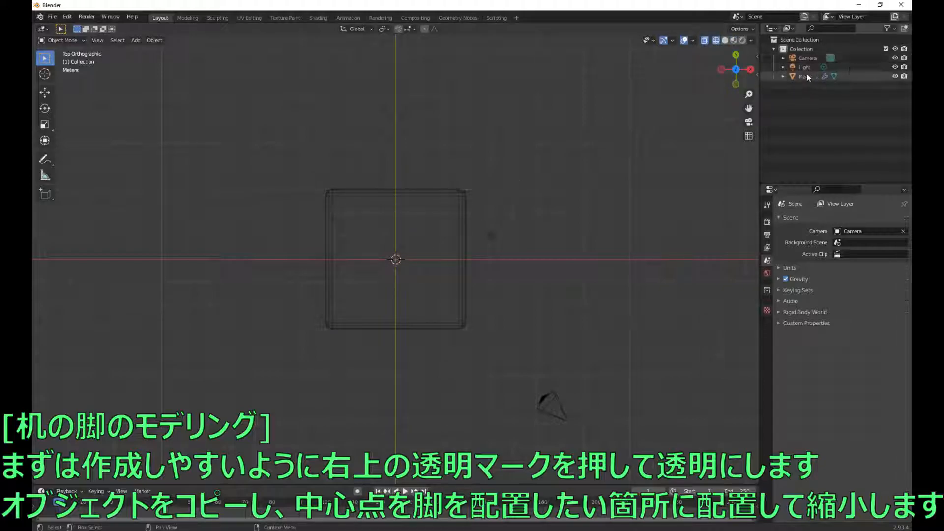
Step: Duplicate the tabletop and move the copy's centre near the tabletop's upper-left corner, at about X -2.02 m, Y 2 m
{"action": "left_click", "coordinate": [466, 231]}
{"action": "key", "text": "shift+d"}
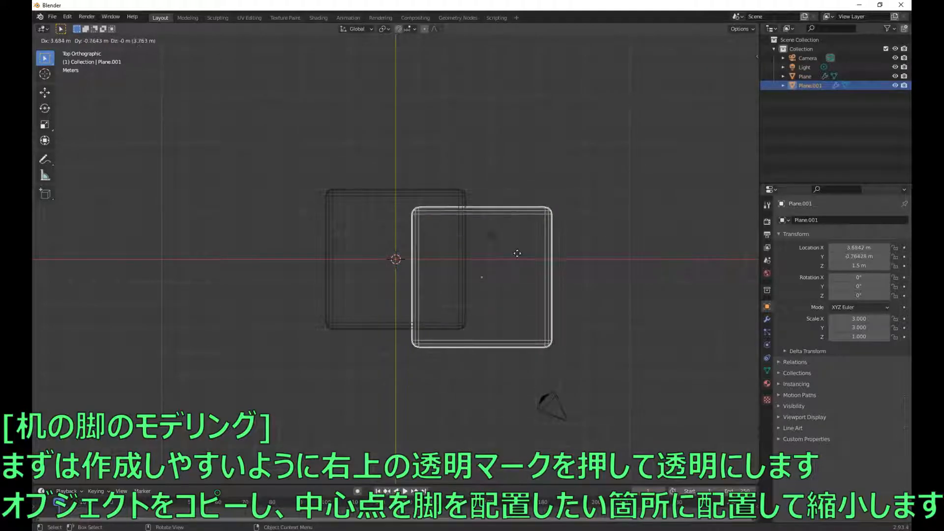
{"action": "left_click", "coordinate": [538, 326]}
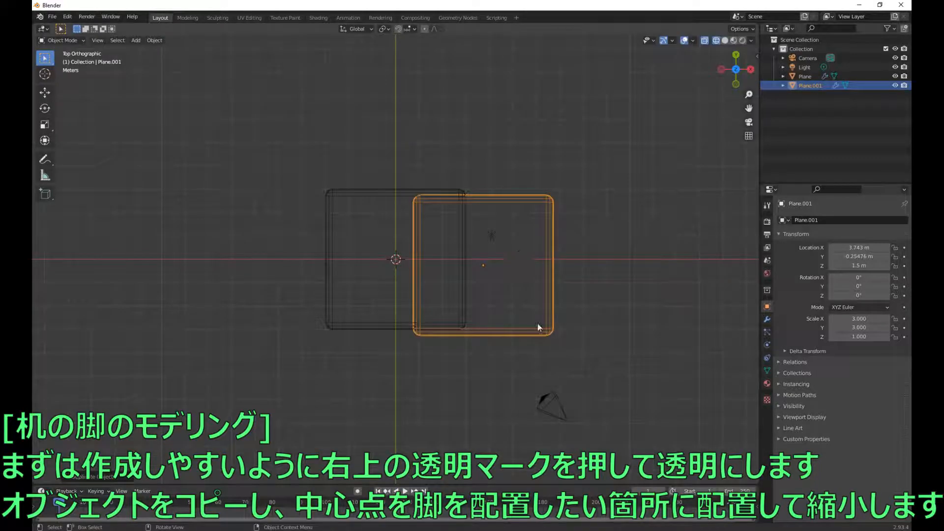
{"action": "left_click", "coordinate": [528, 263]}
{"action": "left_click", "coordinate": [538, 236]}
{"action": "key", "text": "g"}
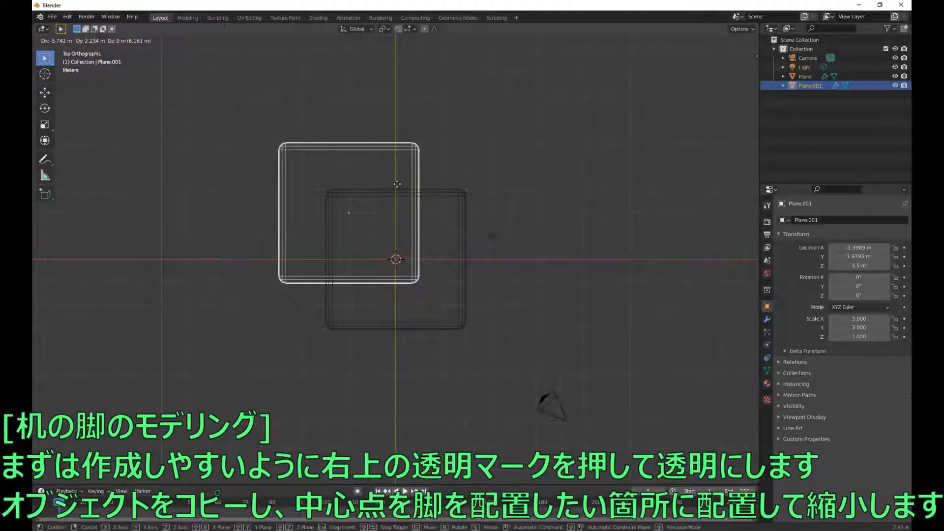
{"action": "left_click", "coordinate": [397, 184]}
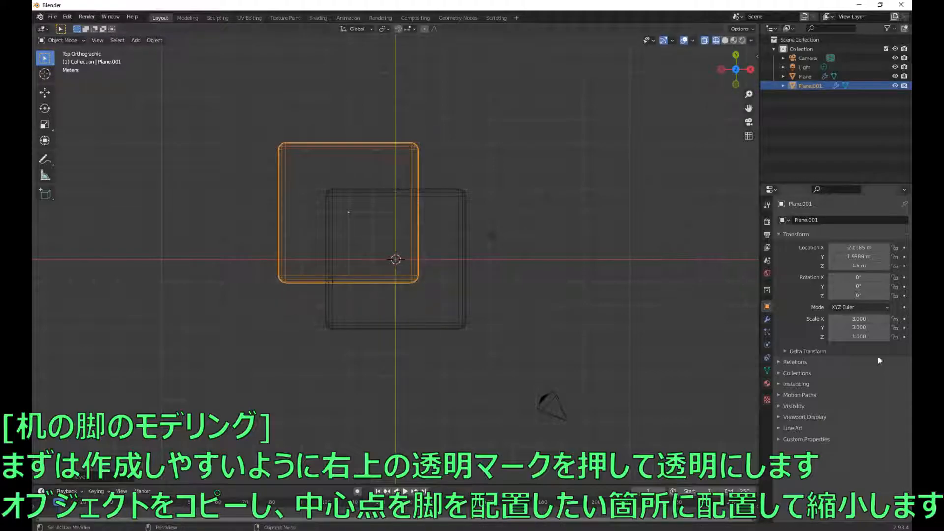
Step: Try an X scale of 1 for the duplicated plane
{"action": "left_click", "coordinate": [852, 320]}
{"action": "type", "text": "1"}
{"action": "key", "text": "Return"}
Step: Shrink the duplicated plane to leg size by setting its X and Y scale to 0.7
{"action": "left_click", "coordinate": [855, 319]}
{"action": "key", "text": "BackSpace"}
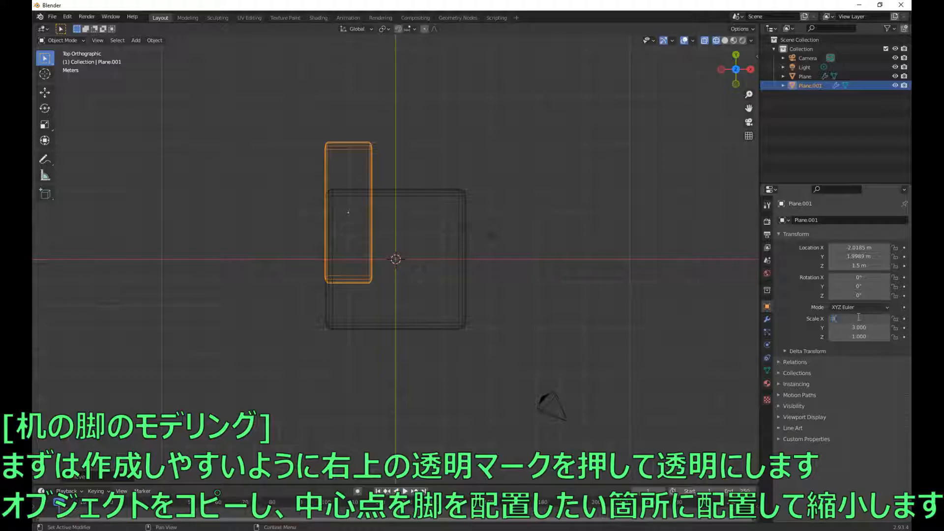
{"action": "type", "text": "0.7"}
{"action": "key", "text": "Return"}
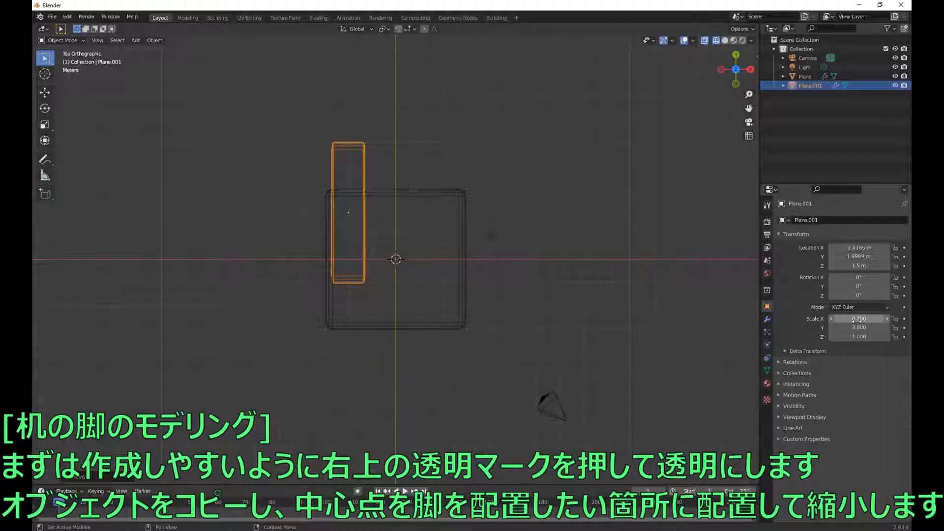
{"action": "left_click", "coordinate": [855, 327]}
{"action": "key", "text": "BackSpace"}
{"action": "type", "text": "0.7"}
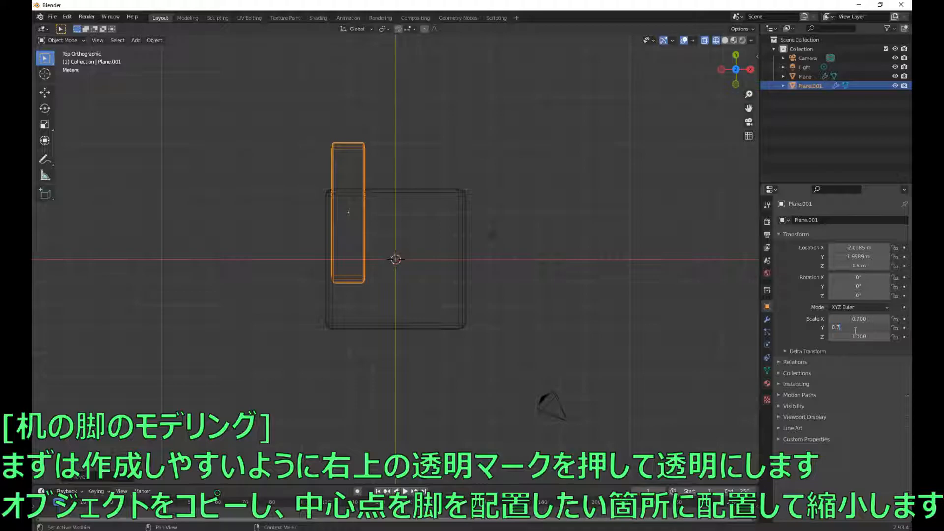
{"action": "key", "text": "Return"}
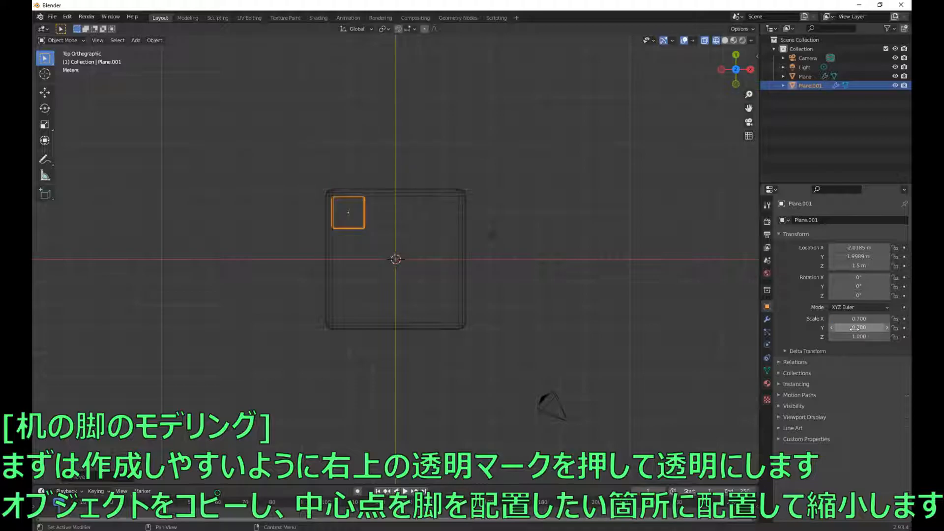
Step: Stretch the leg downward below the tabletop by setting its Z scale to 3
{"action": "middle_click_drag", "start_coordinate": [488, 165], "coordinate": [482, 183]}
{"action": "left_click", "coordinate": [736, 69]}
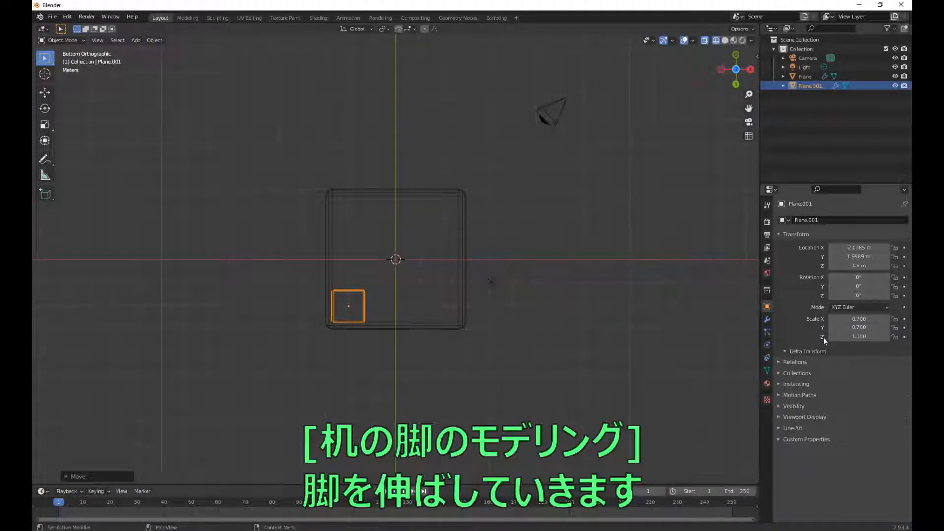
{"action": "left_click", "coordinate": [858, 337]}
{"action": "type", "text": "5"}
{"action": "key", "text": "Return"}
{"action": "middle_click_drag", "start_coordinate": [491, 236], "coordinate": [442, 303]}
{"action": "left_click", "coordinate": [862, 338]}
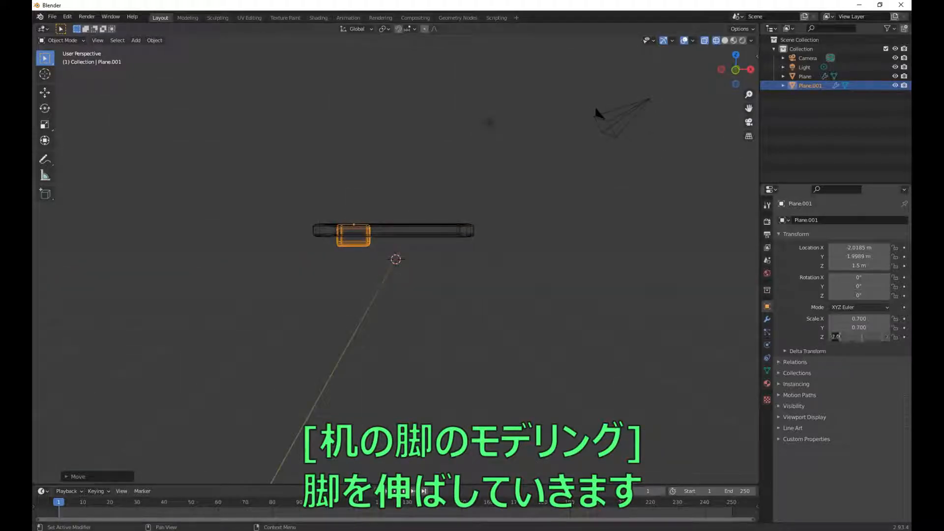
{"action": "type", "text": "3"}
{"action": "key", "text": "Return"}
{"action": "middle_click_drag", "start_coordinate": [544, 225], "coordinate": [600, 267]}
{"action": "middle_click_drag", "start_coordinate": [599, 274], "coordinate": [565, 262]}
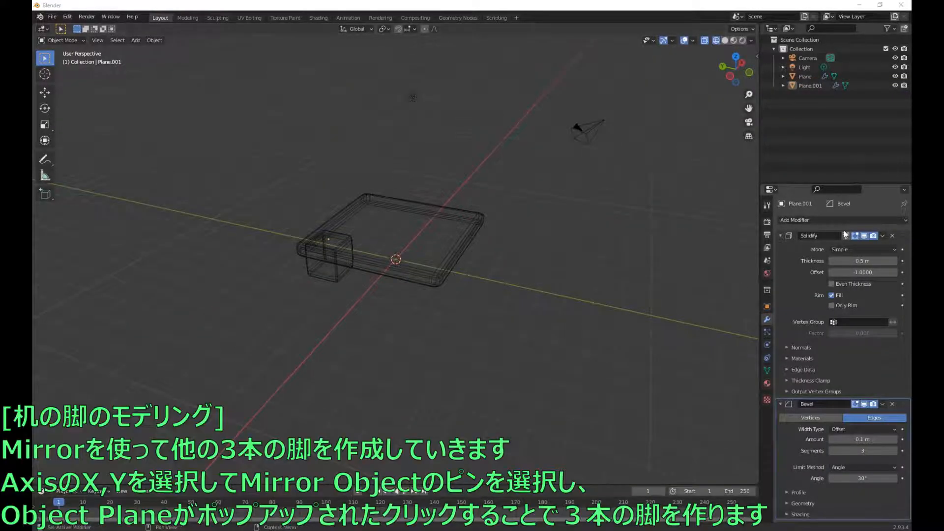
Step: Add a Mirror modifier to the leg with both the X and Y axes enabled
{"action": "left_click", "coordinate": [811, 86]}
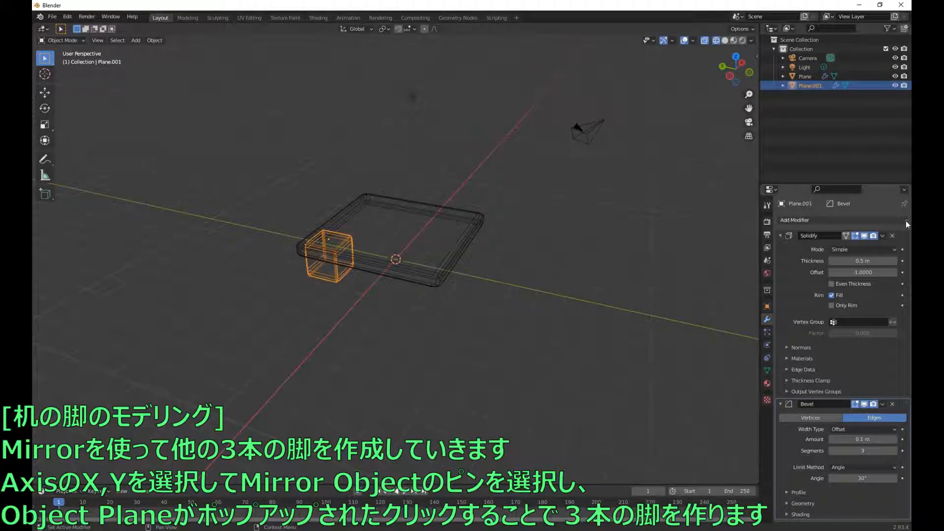
{"action": "left_click", "coordinate": [905, 220]}
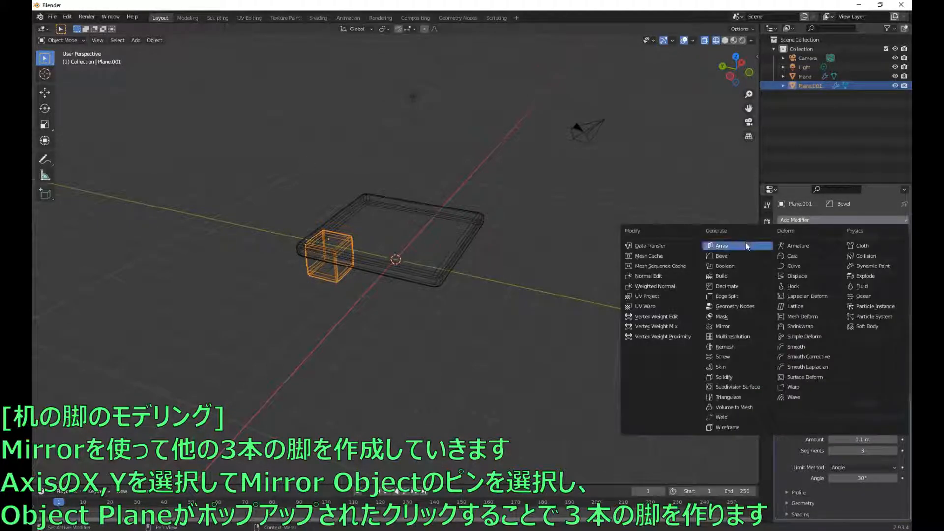
{"action": "left_click", "coordinate": [730, 325]}
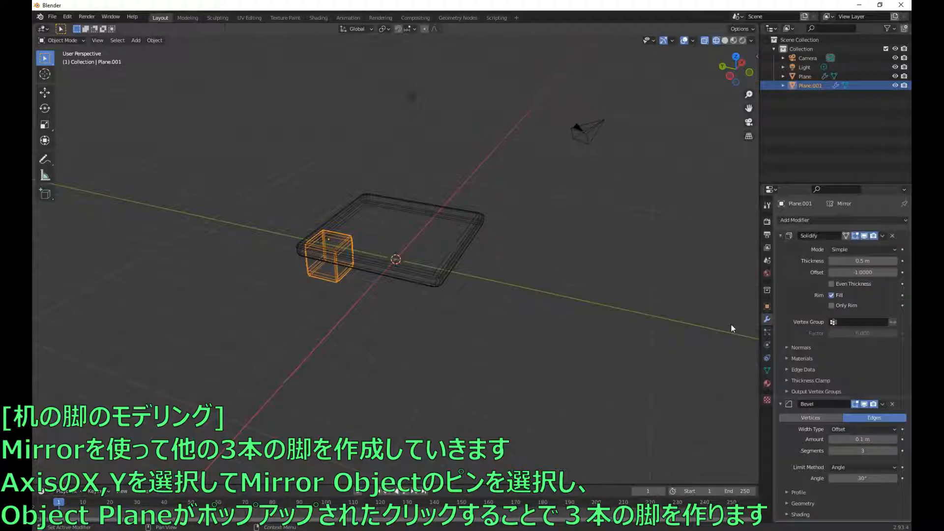
{"action": "left_click", "coordinate": [780, 236]}
{"action": "left_click", "coordinate": [780, 246]}
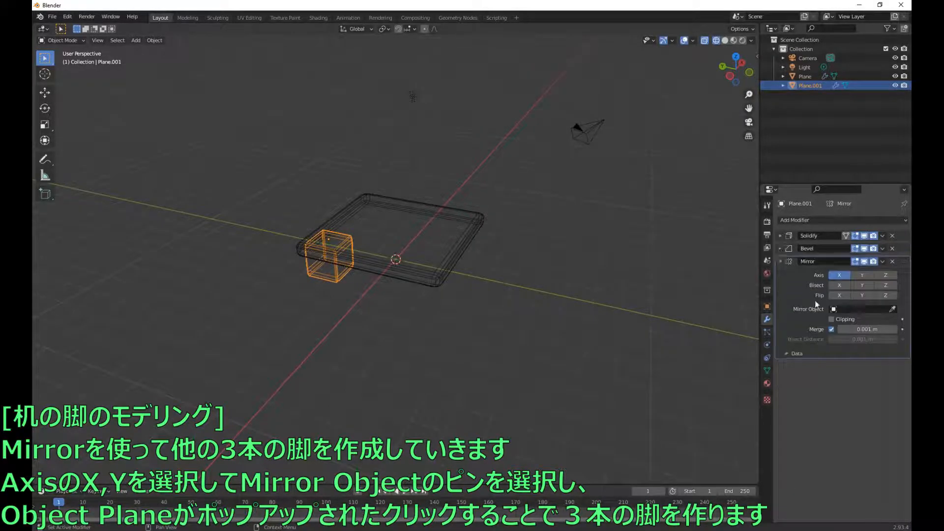
{"action": "left_click", "coordinate": [861, 275]}
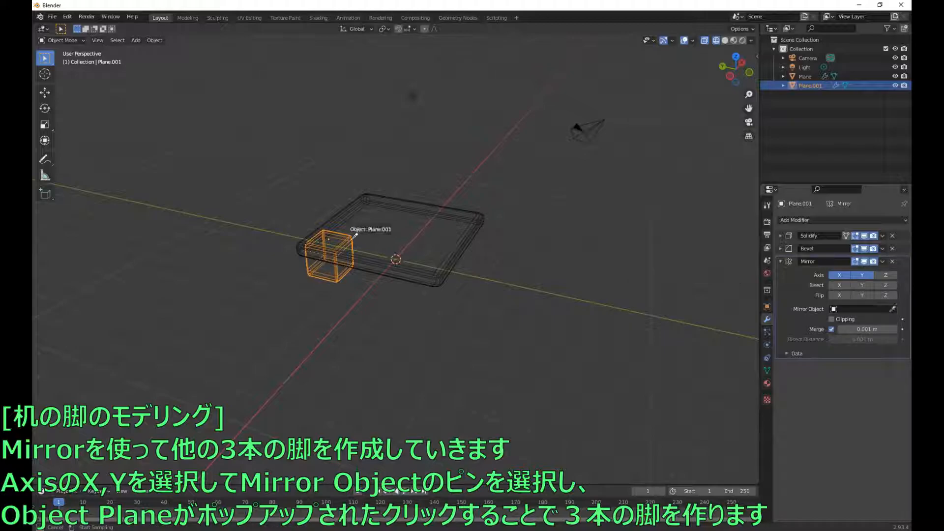
Step: Use the tabletop (Plane) as the leg's mirror object and switch the viewport to Material Preview shading
{"action": "left_click", "coordinate": [434, 249]}
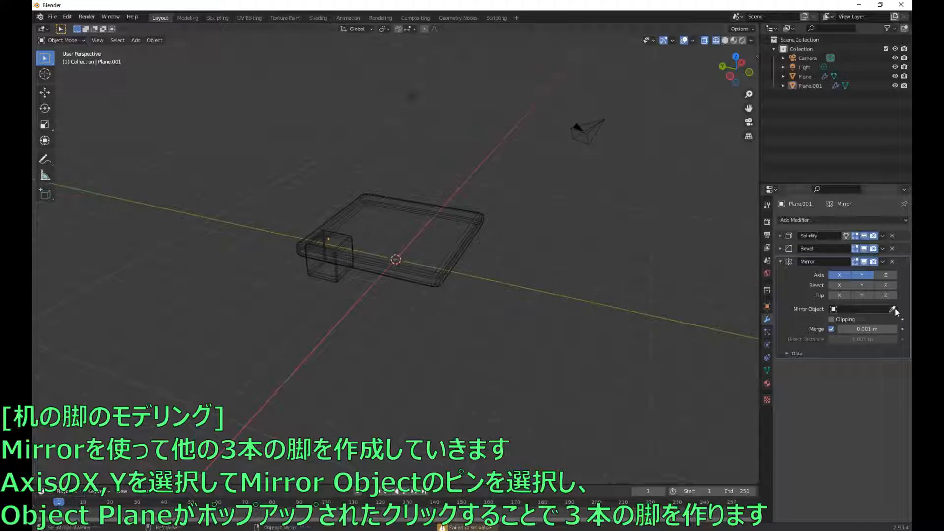
{"action": "left_click", "coordinate": [810, 86]}
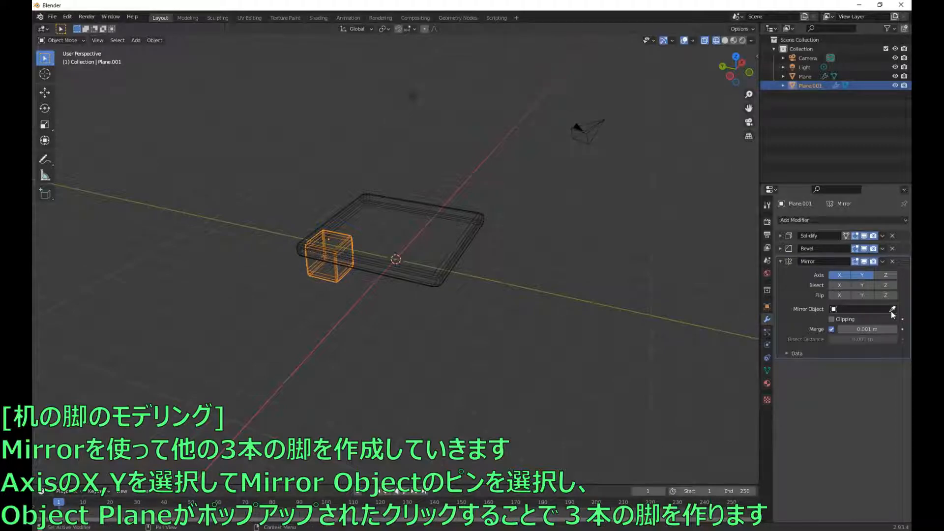
{"action": "left_click", "coordinate": [421, 263]}
{"action": "middle_click_drag", "start_coordinate": [421, 263], "coordinate": [377, 244]}
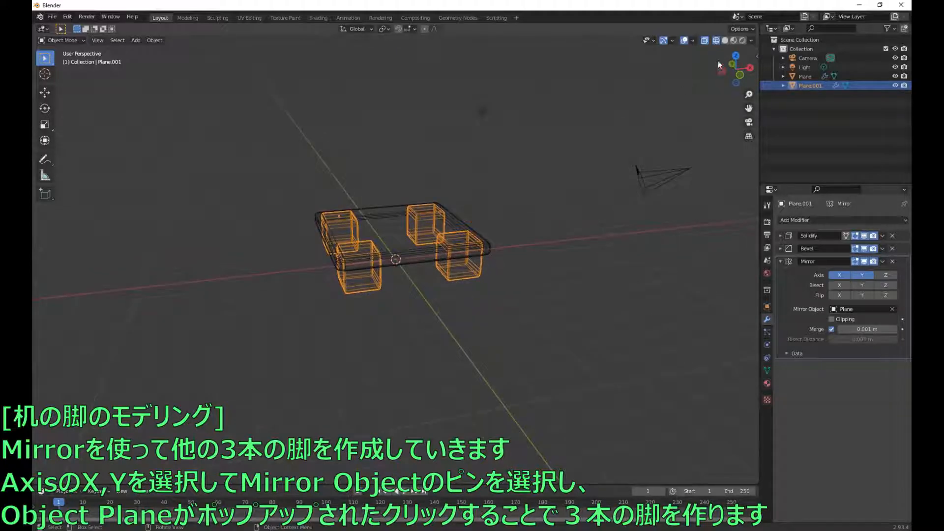
{"action": "left_click", "coordinate": [732, 41]}
{"action": "middle_click_drag", "start_coordinate": [438, 220], "coordinate": [230, 209]}
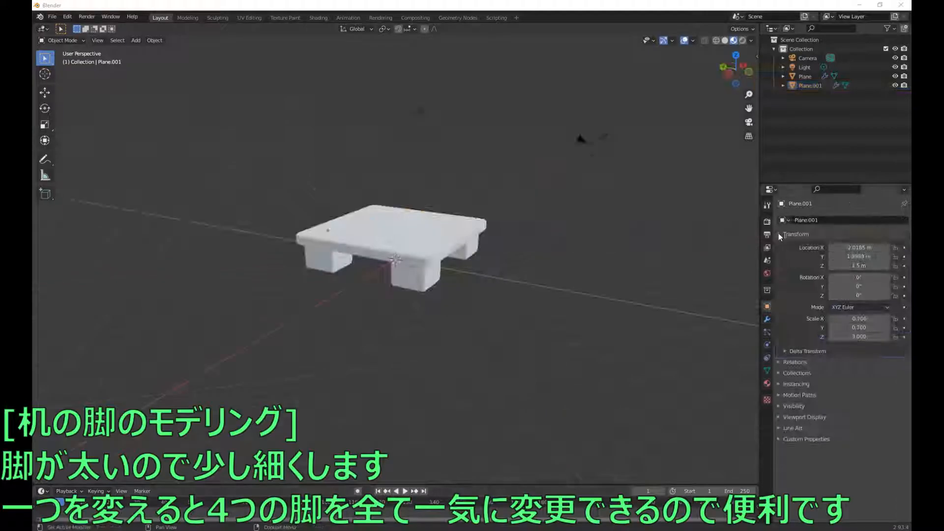
Step: Slim the mirrored legs by setting the leg object's X scale to 0.5 and reducing its Y scale
{"action": "left_click", "coordinate": [767, 320]}
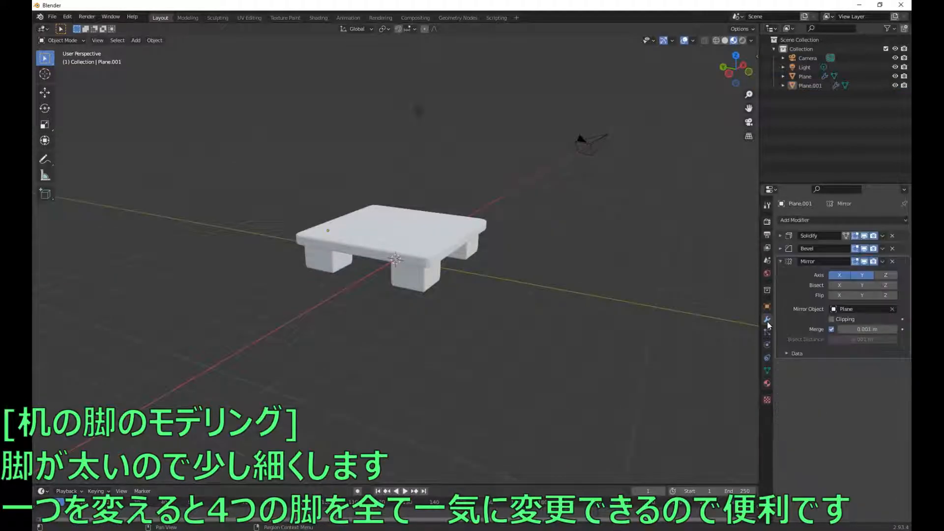
{"action": "left_click", "coordinate": [767, 306]}
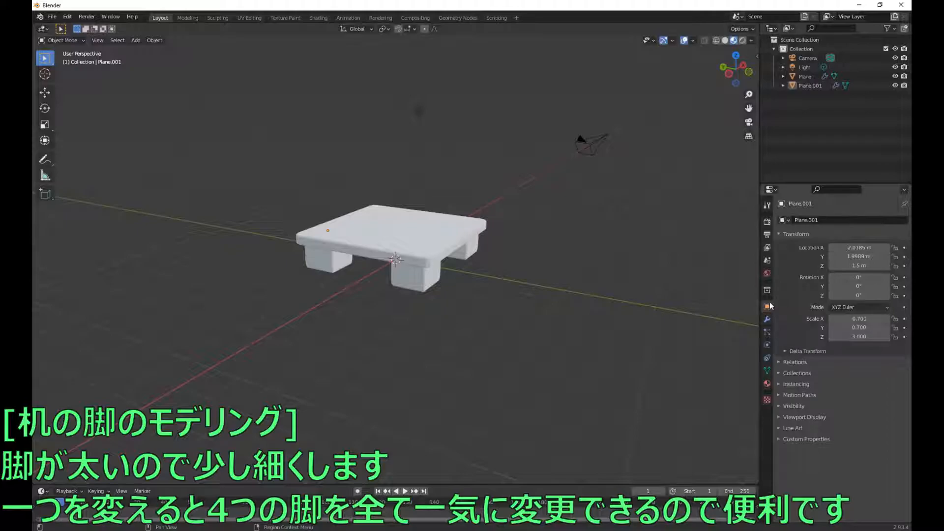
{"action": "middle_click_drag", "start_coordinate": [487, 259], "coordinate": [473, 250]}
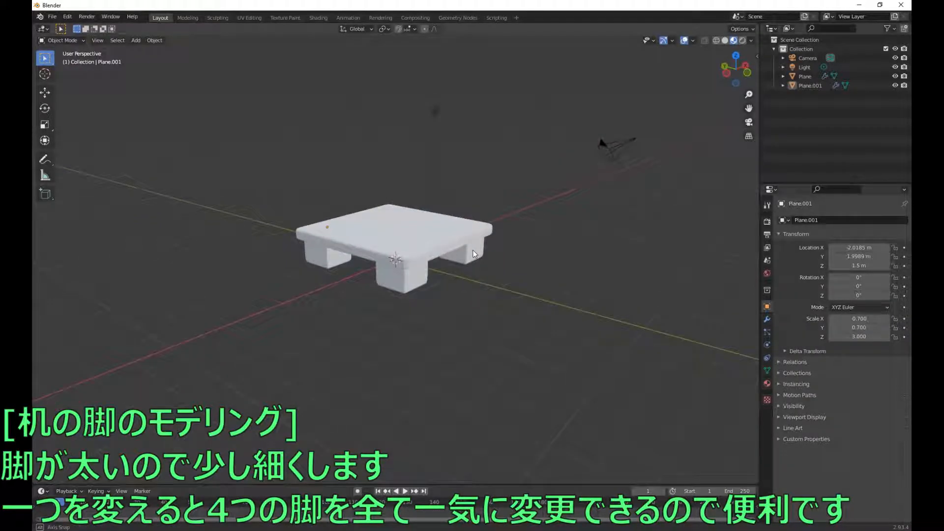
{"action": "left_click", "coordinate": [856, 319]}
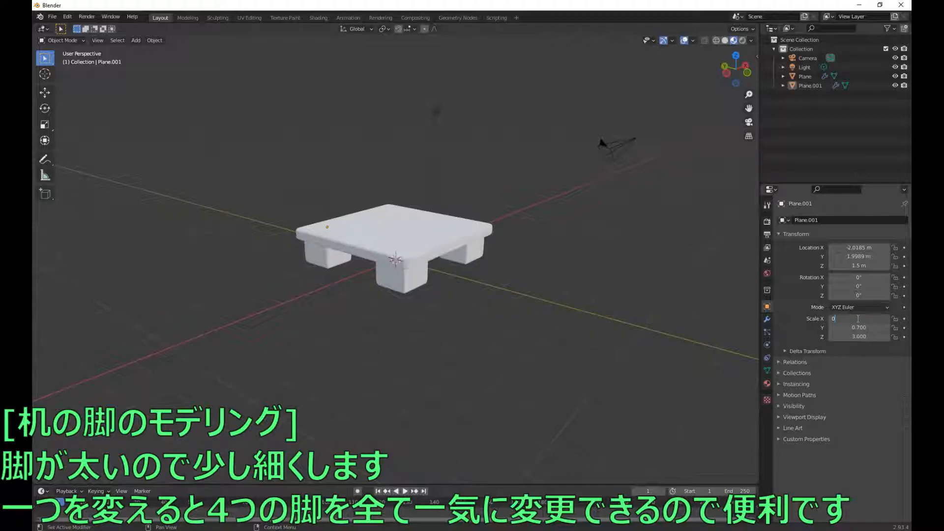
{"action": "key", "text": "Return"}
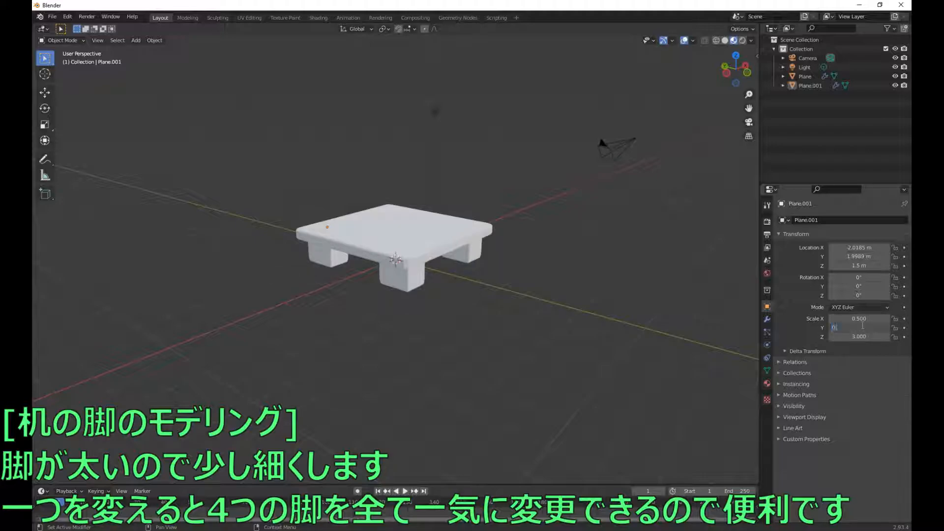
{"action": "key", "text": "Return"}
{"action": "middle_click_drag", "start_coordinate": [569, 256], "coordinate": [499, 232]}
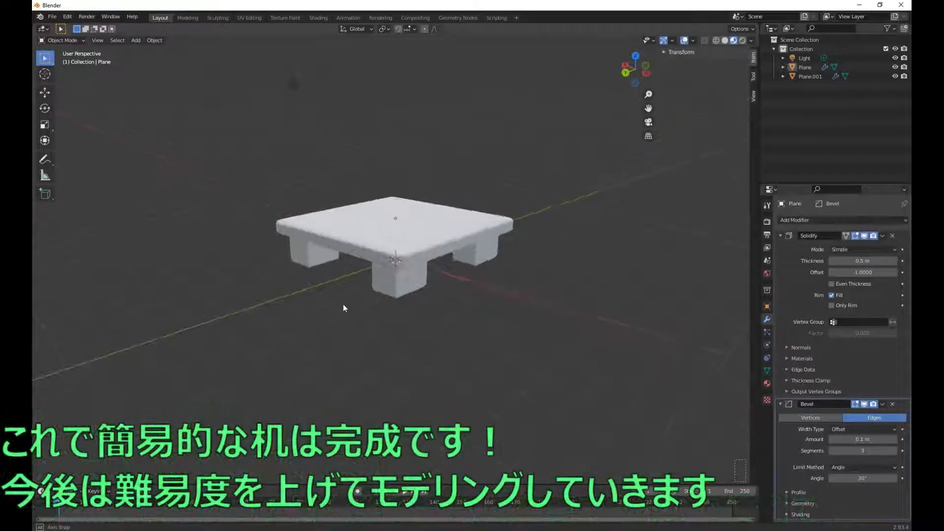
{"action": "middle_click_drag", "start_coordinate": [343, 301], "coordinate": [330, 318]}
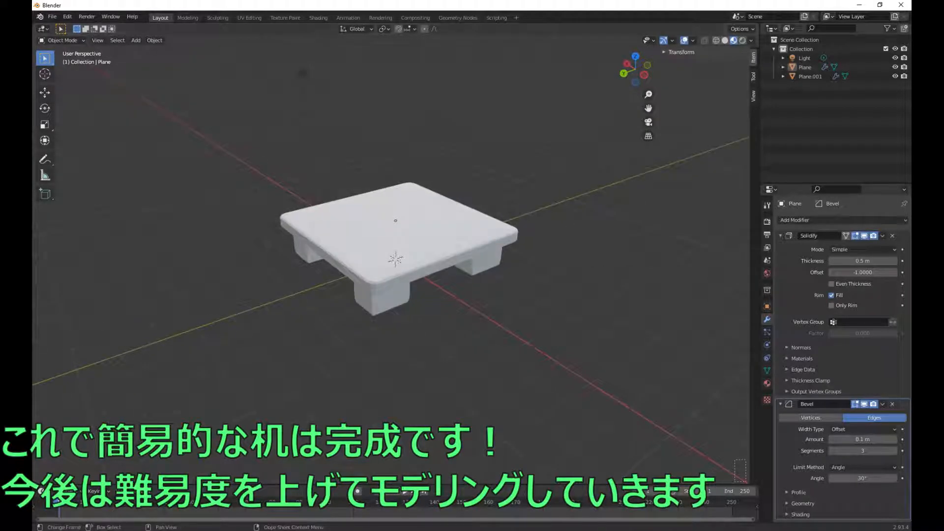